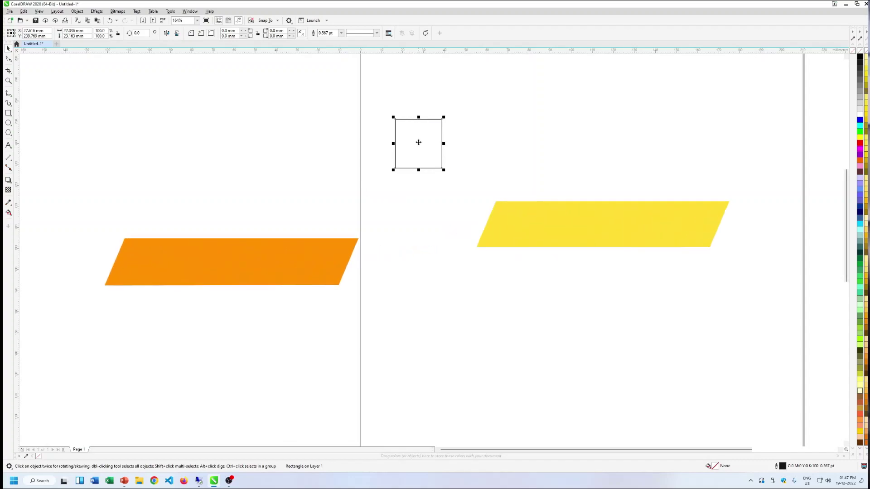
- Drag the square a short way higher on the page with the Pick tool
left_click_drag(422, 149, 419, 122)
scroll(418, 121, "up", 3)
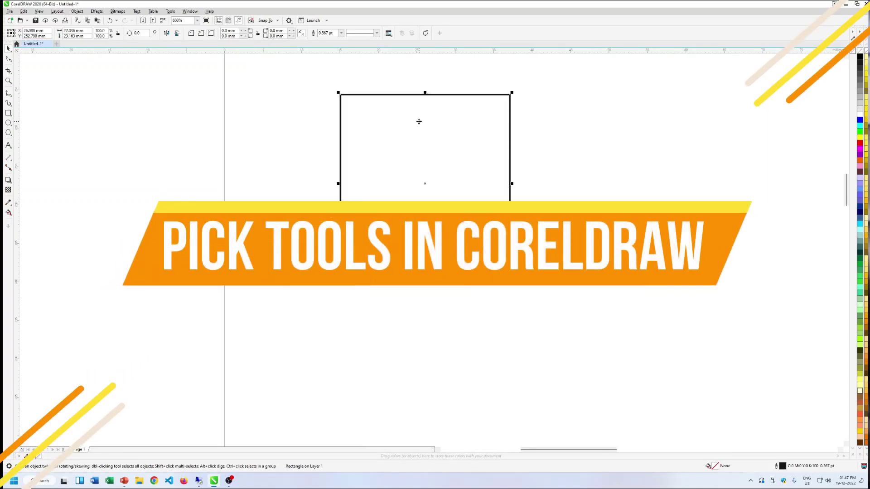
scroll(419, 120, "down", 2)
scroll(453, 127, "down", 2)
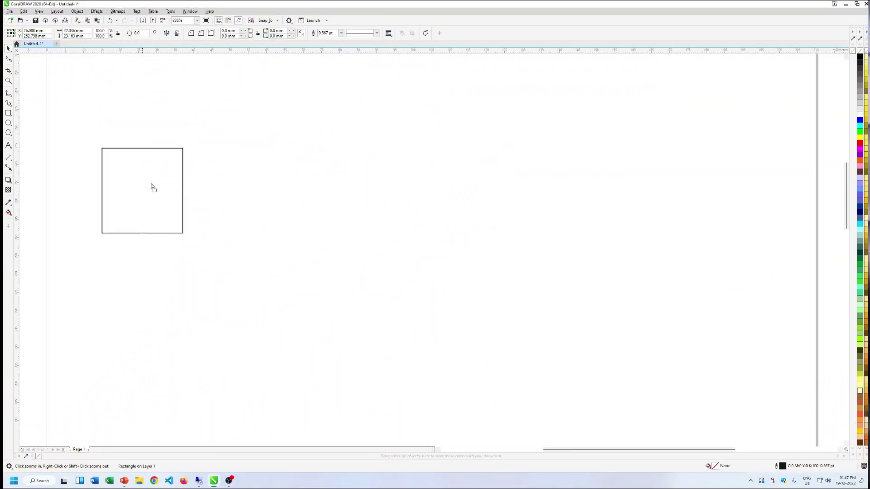
- Move the square toward the top-left and stretch it into a long, wide rectangle
left_click_drag(151, 186, 167, 128)
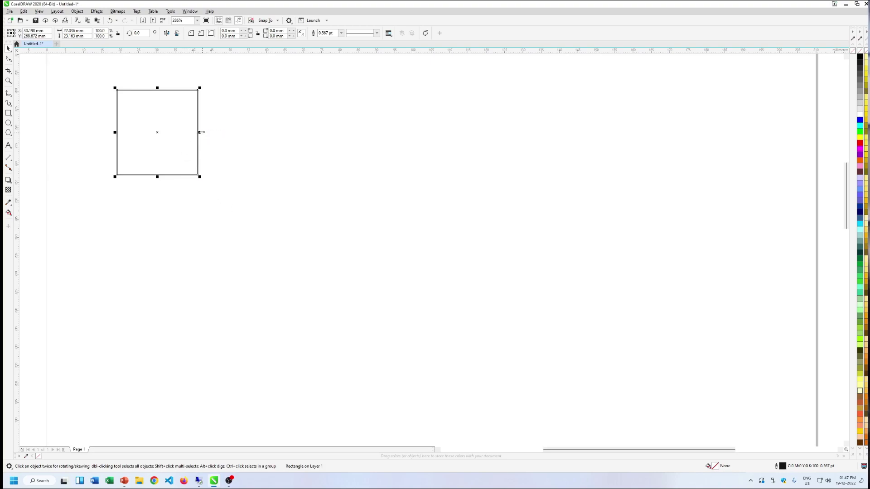
left_click_drag(201, 132, 585, 138)
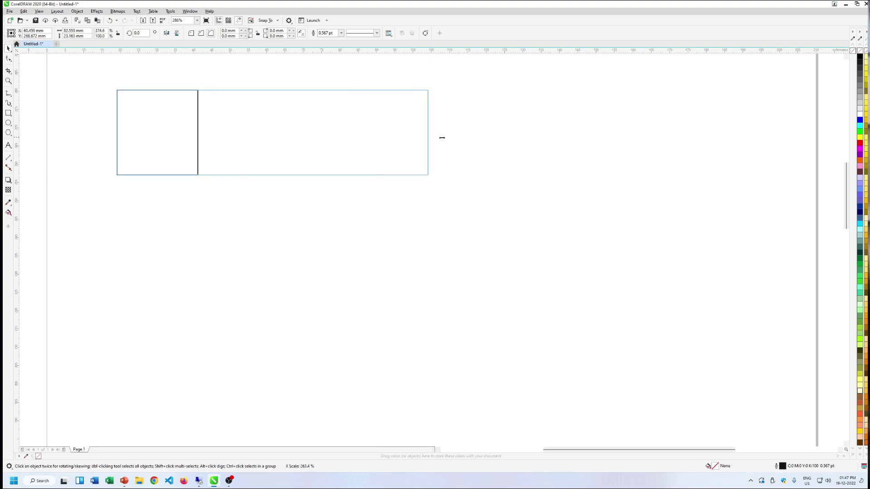
left_click_drag(585, 138, 691, 138)
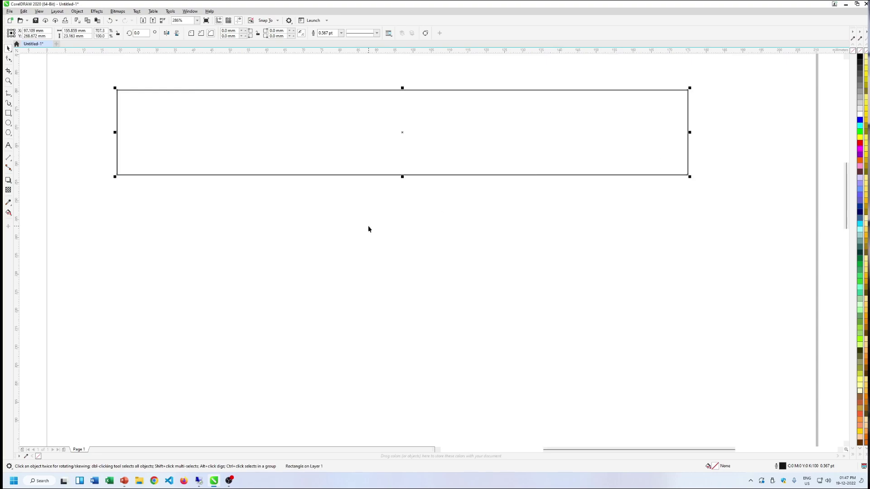
- Stretch the rectangle taller, then shrink it back to a square about 15.6 mm across
mouse_move(402, 176)
left_mouse_down()
mouse_move(383, 384)
mouse_move(388, 415)
left_mouse_up()
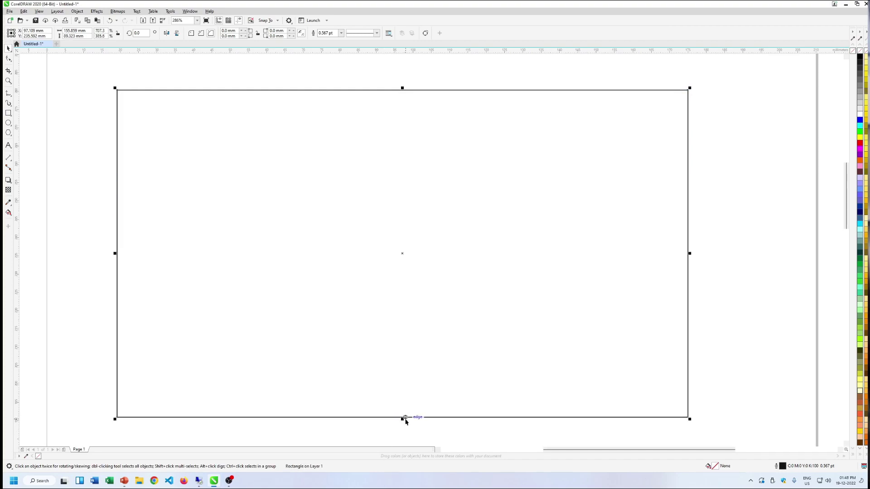
left_click_drag(403, 419, 540, 147)
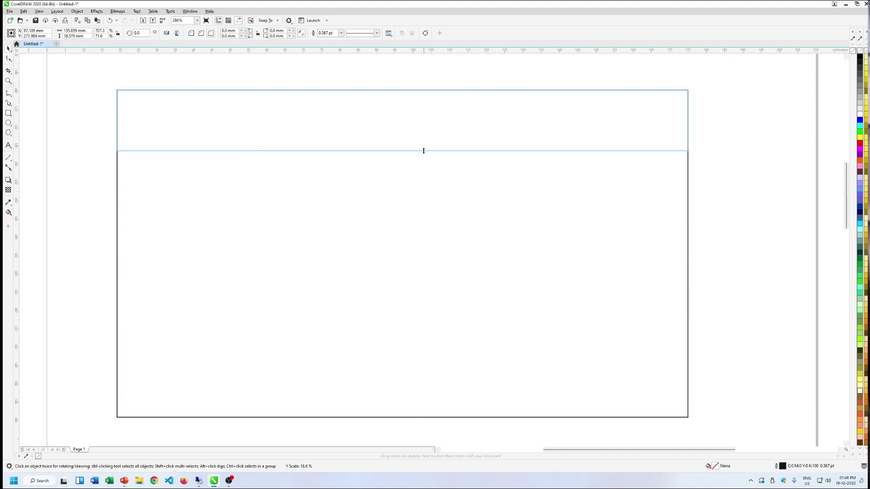
left_click_drag(689, 118, 175, 132)
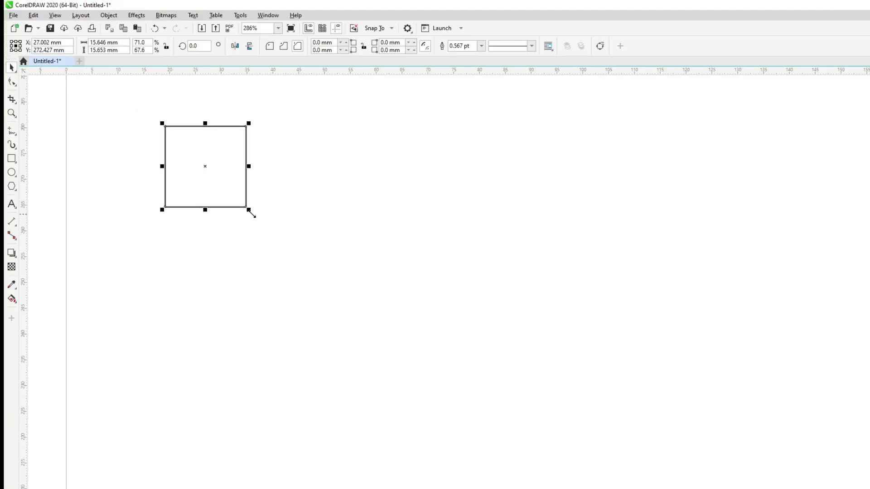
- Scale the square proportionally up to about 81.6 mm, then down to about 12.2 mm
left_click_drag(248, 210, 751, 488)
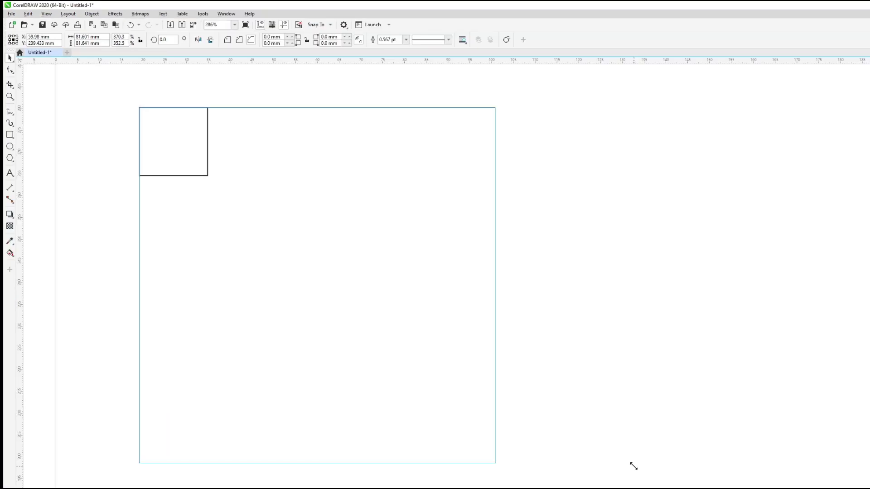
left_click_drag(634, 466, 635, 470)
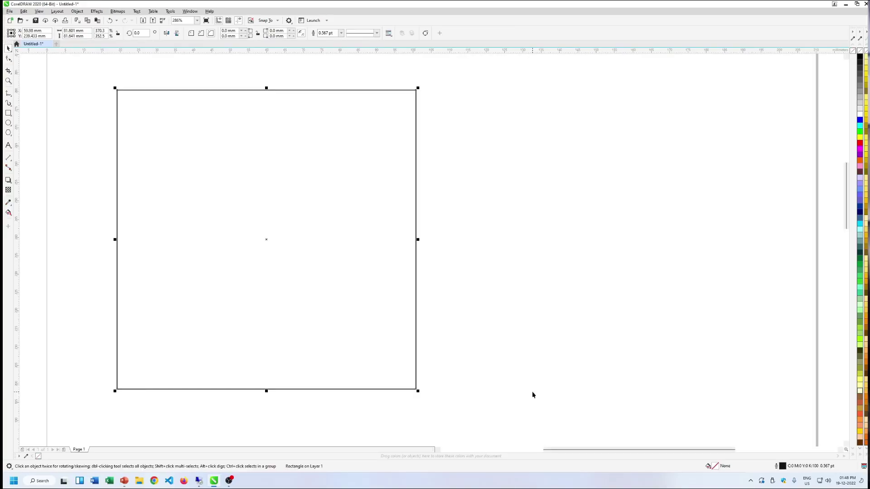
left_click_drag(418, 390, 163, 136)
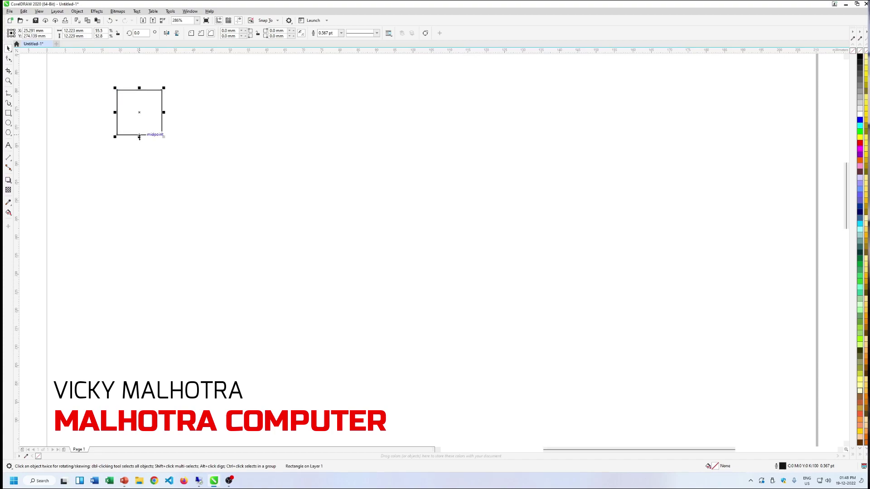
- Rescale the square proportionally from different corners until it measures about 23 mm across
mouse_move(139, 136)
left_mouse_down()
mouse_move(128, 350)
mouse_move(139, 137)
left_mouse_up()
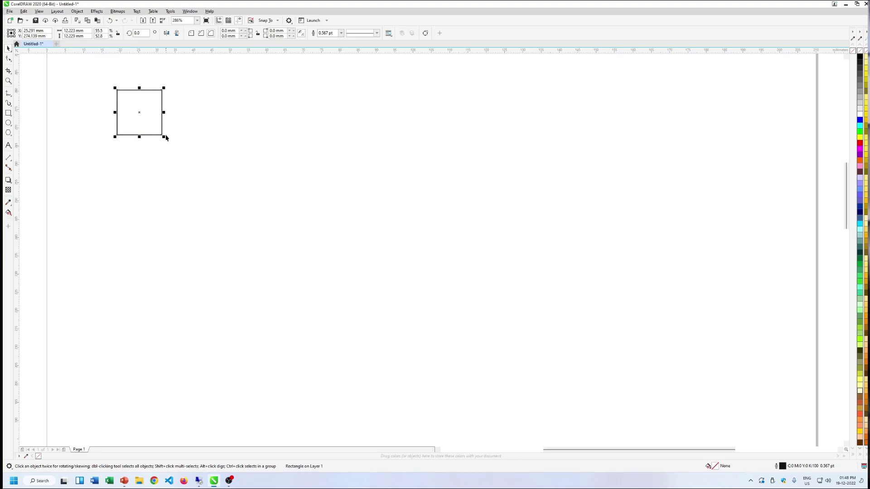
left_click_drag(163, 136, 255, 194)
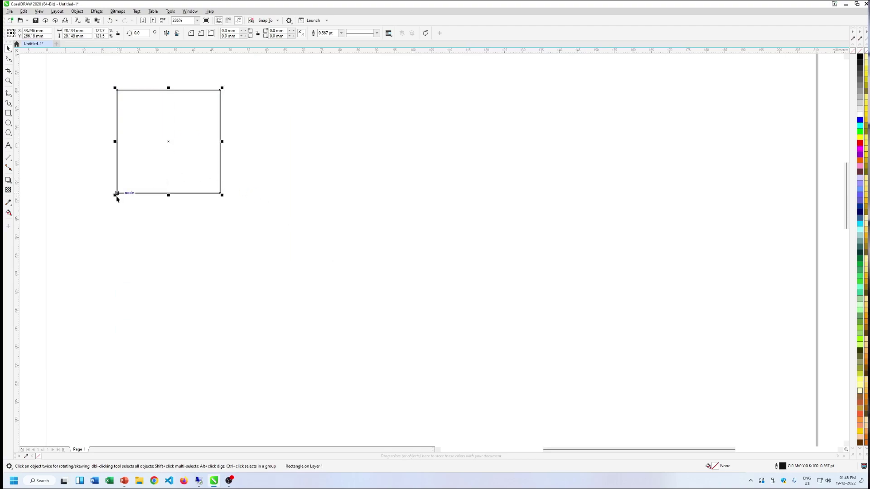
left_click_drag(114, 196, 125, 186)
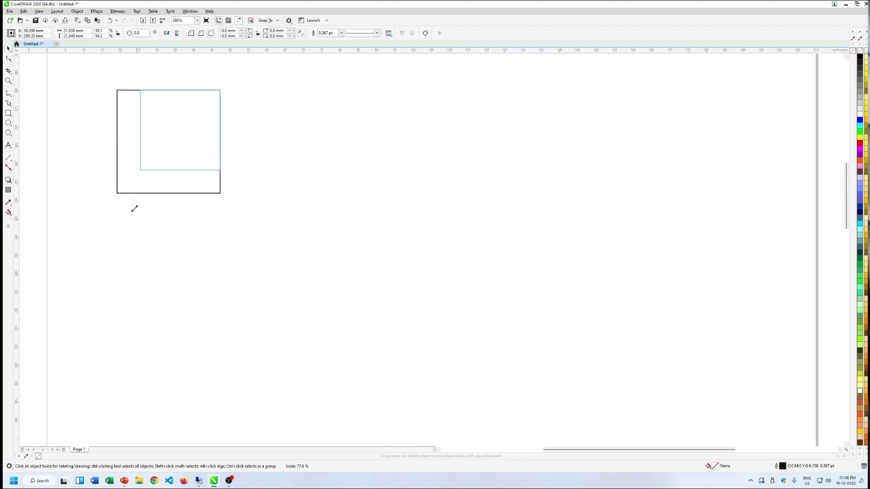
mouse_move(222, 88)
left_mouse_down()
mouse_move(218, 152)
mouse_move(237, 136)
left_mouse_up()
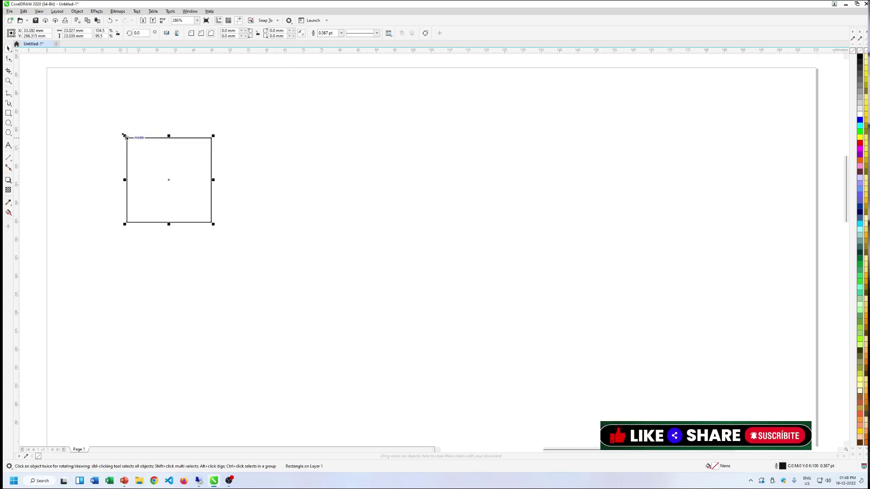
- Stretch the square evenly from its centre into a wide rectangle and move it to mid-page
left_click_drag(125, 137, 114, 138)
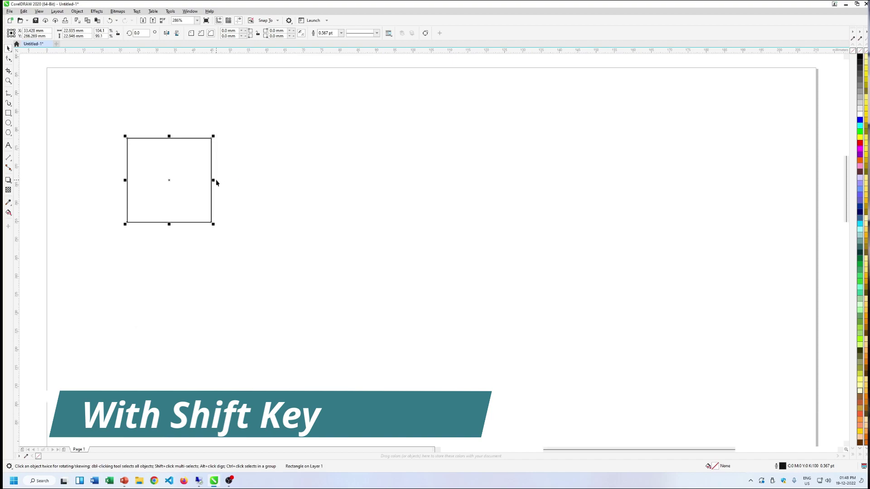
left_click_drag(213, 180, 324, 178)
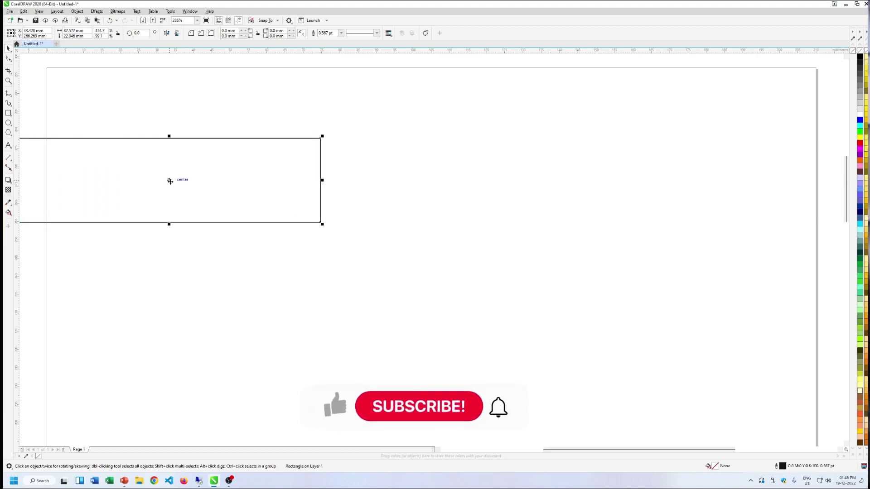
left_click_drag(169, 181, 441, 179)
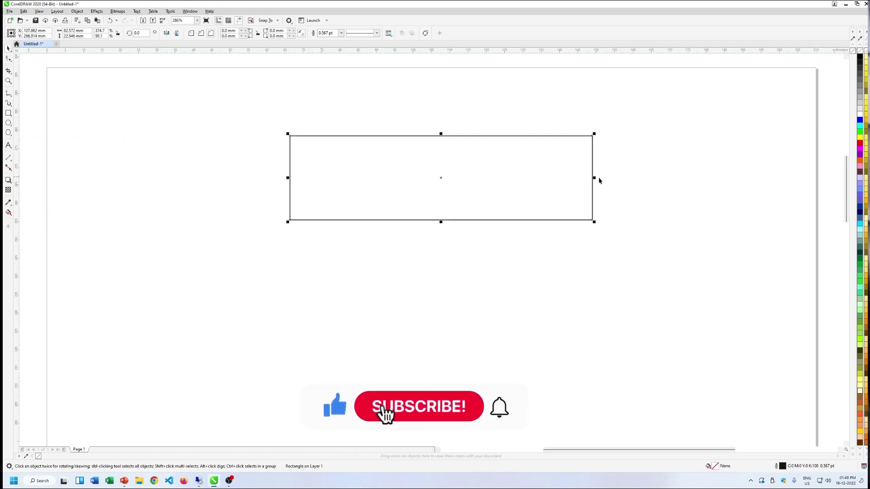
- Narrow and widen the rectangle, settling at about 26.6 by 22.9 mm
left_click_drag(594, 178, 489, 181)
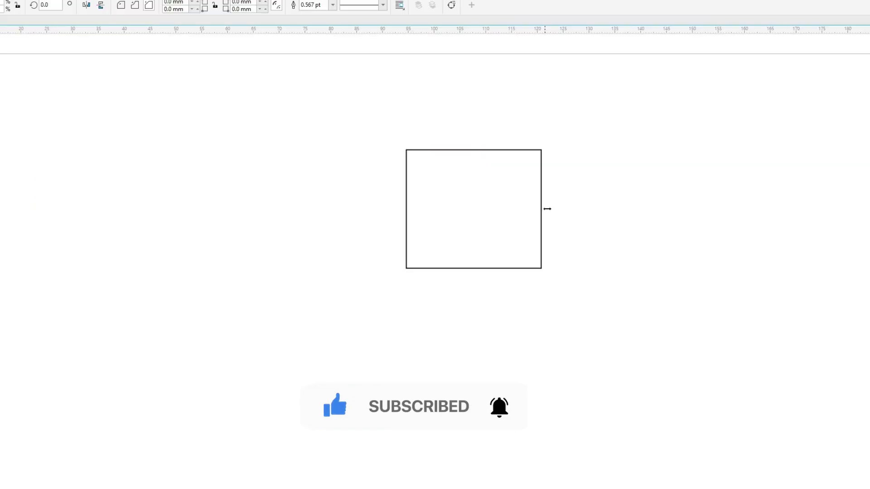
left_click_drag(544, 209, 869, 210)
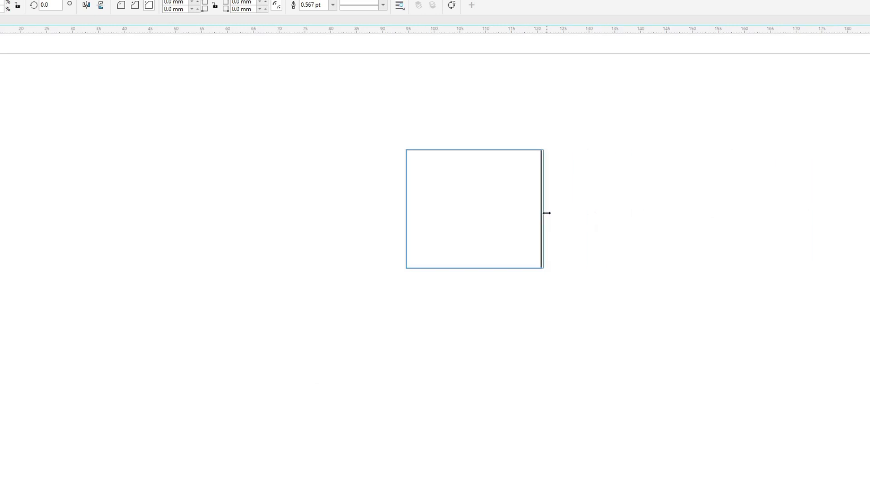
left_click_drag(869, 209, 545, 212)
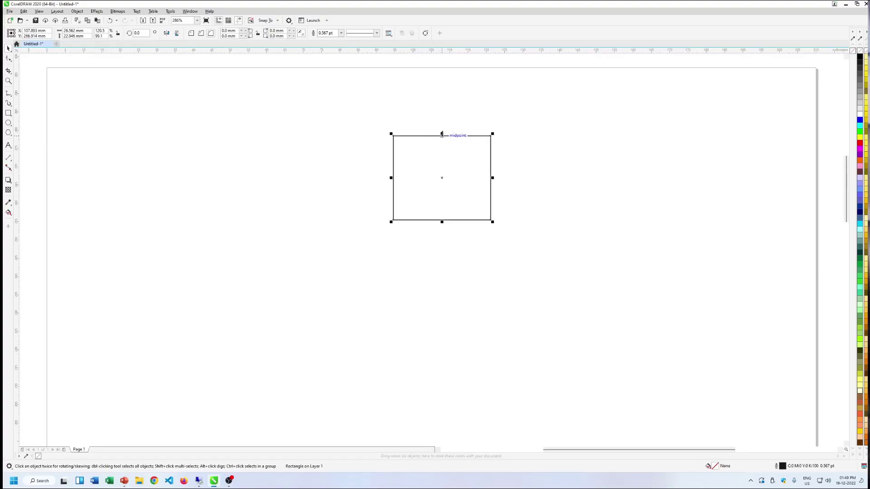
- Trim the rectangle's height and width into a near-square, then start enlarging it proportionally
mouse_move(442, 134)
left_mouse_down()
mouse_move(448, 74)
mouse_move(441, 167)
mouse_move(442, 145)
left_mouse_up()
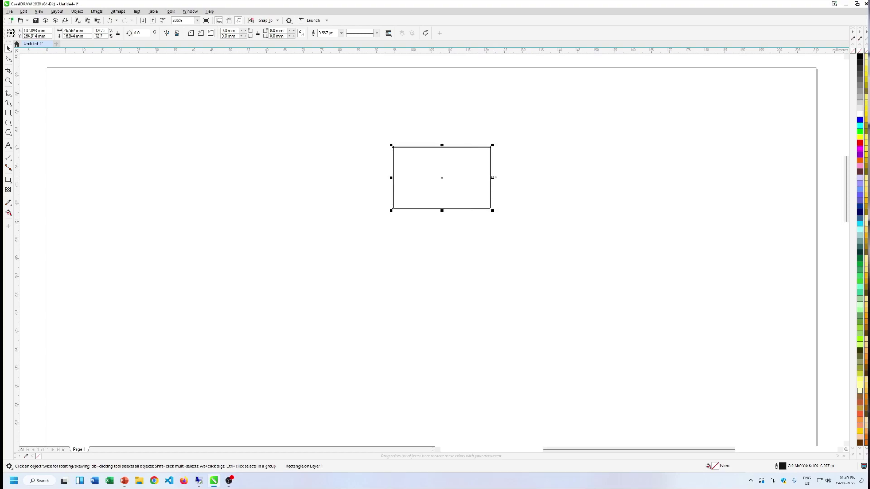
left_click_drag(493, 177, 457, 179)
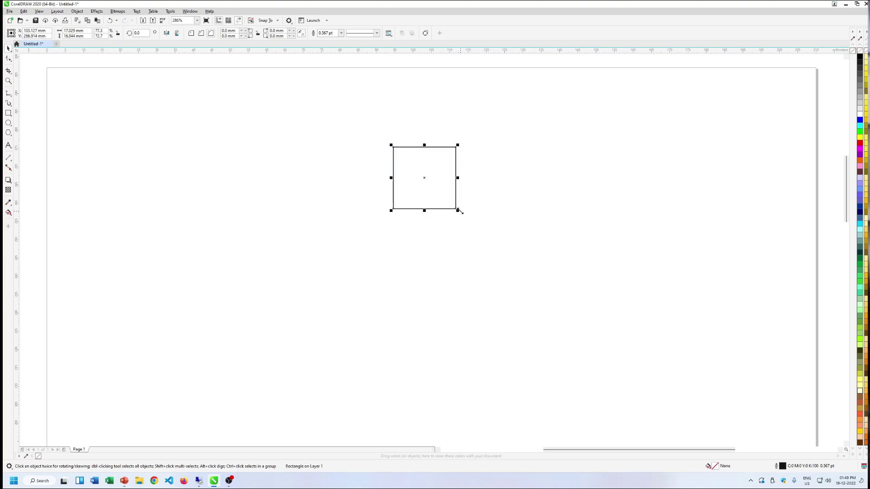
left_click_drag(458, 211, 535, 338)
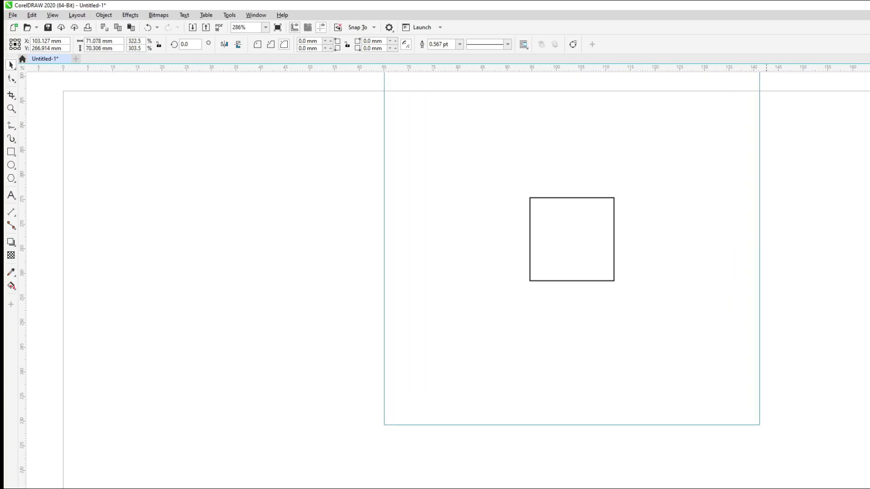
- Keep enlarging the square to about 25 mm, then move it left and down
mouse_move(721, 453)
left_mouse_down()
mouse_move(866, 487)
mouse_move(627, 345)
left_mouse_up()
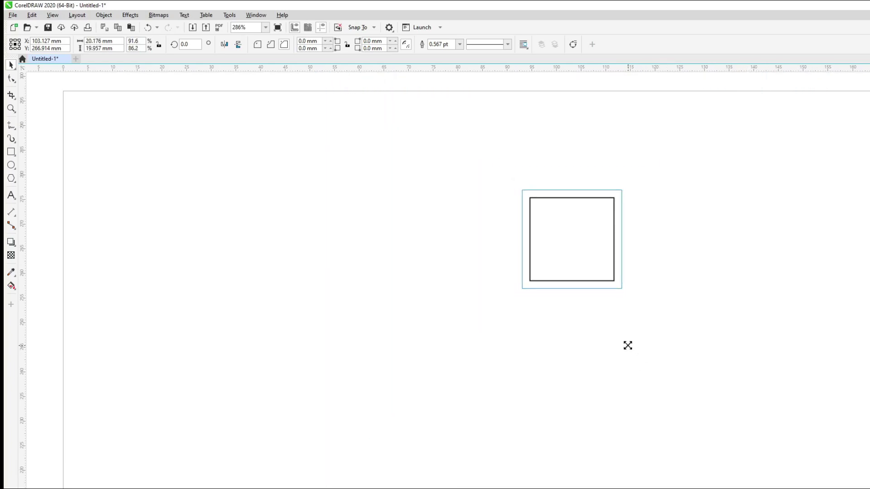
mouse_move(628, 346)
left_mouse_down()
mouse_move(761, 426)
mouse_move(647, 305)
left_mouse_up()
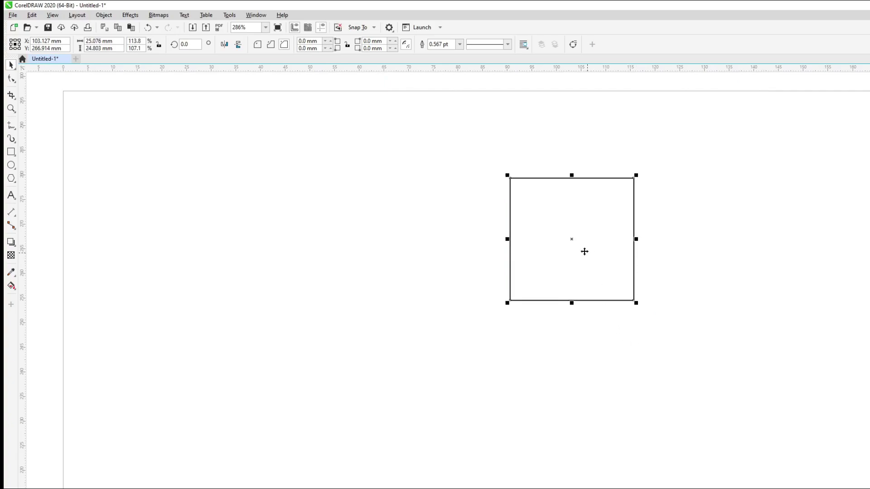
left_click_drag(582, 244, 298, 297)
- Delete the square and draw a new rectangle in the middle of the page
key("Delete")
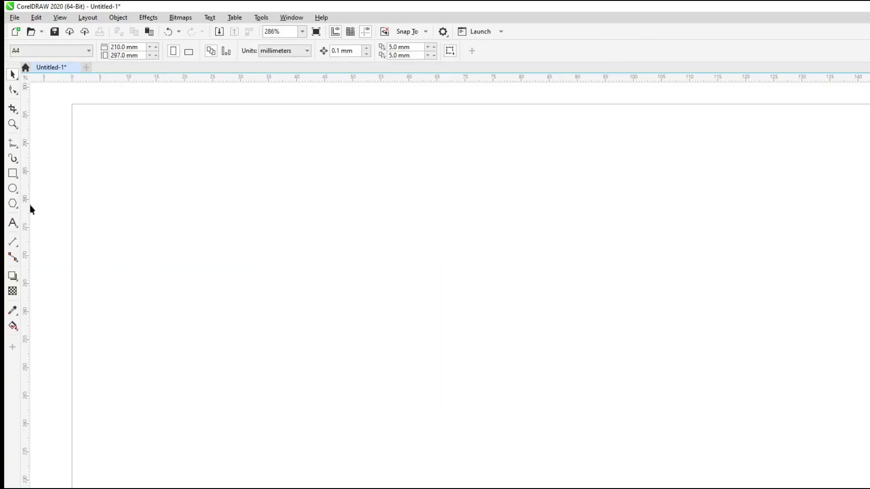
left_click(13, 173)
left_click_drag(320, 208, 649, 422)
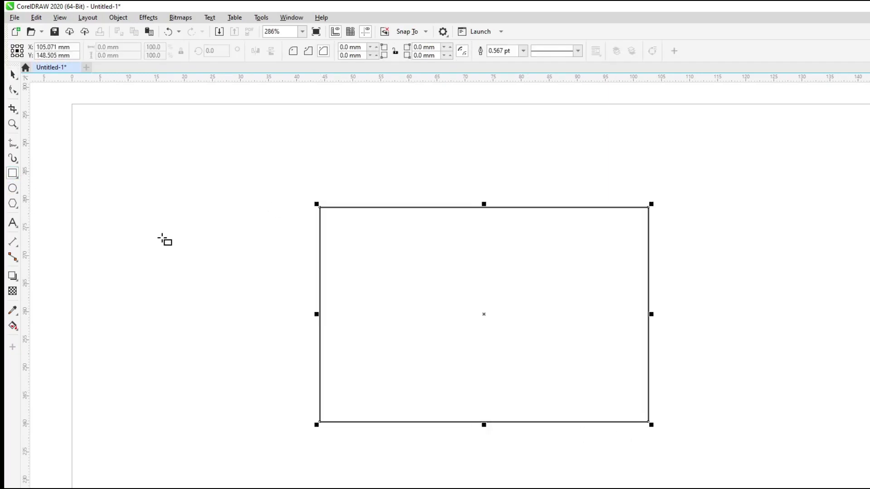
- Shrink the rectangle proportionally and narrow it to about 14.3 by 14.6 mm
left_click(12, 75)
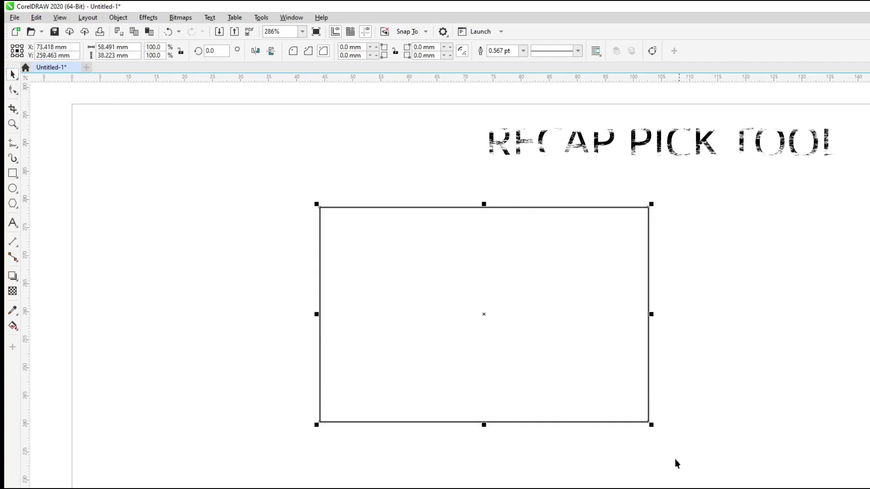
left_click_drag(651, 424, 455, 341)
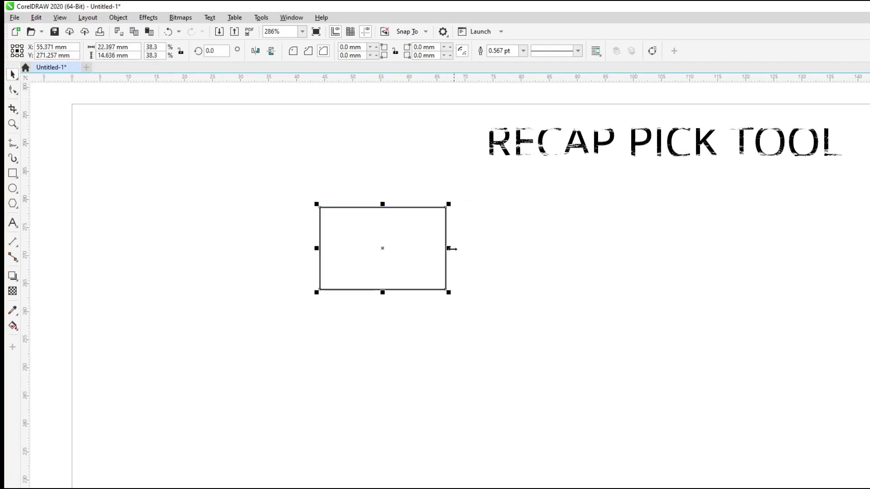
left_click_drag(445, 248, 405, 246)
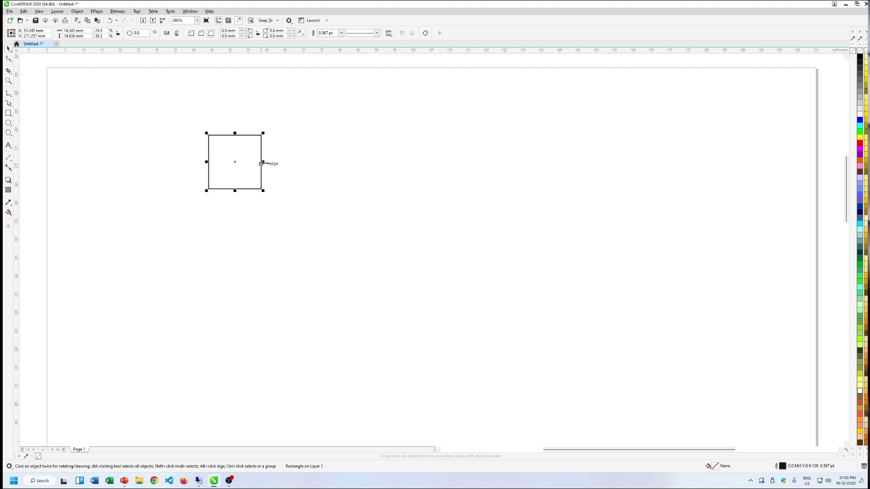
- Stretch the square into a long flat rectangle, then narrow it back into a square
left_click_drag(262, 162, 263, 171)
left_click_drag(264, 161, 464, 164)
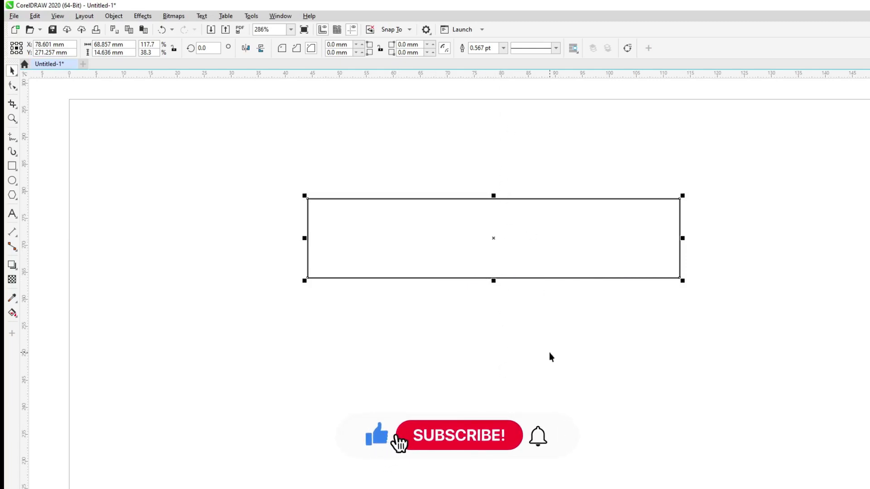
left_click_drag(682, 239, 390, 254)
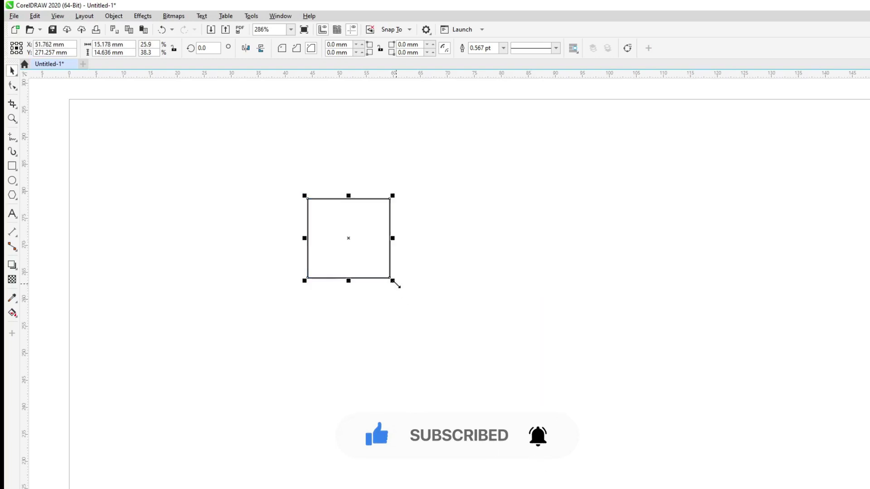
- Enlarge the square from its centre with Shift to about 79 mm across
left_click_drag(397, 285, 461, 356)
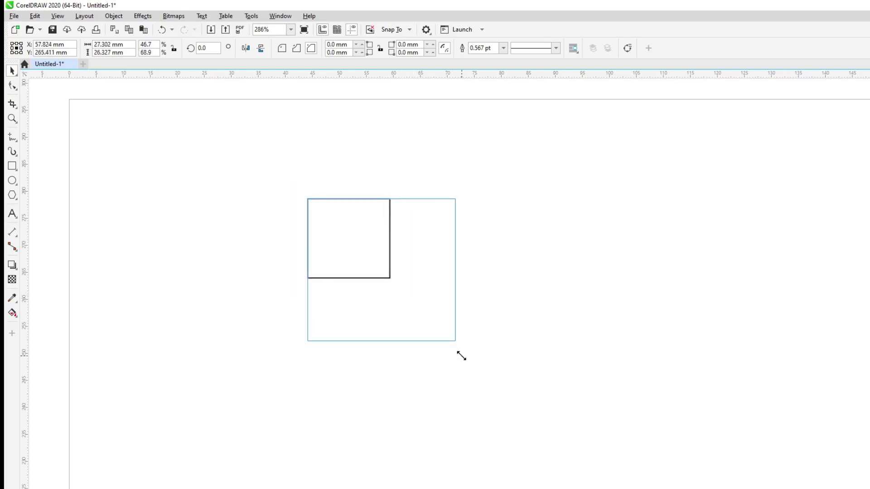
key("shift")
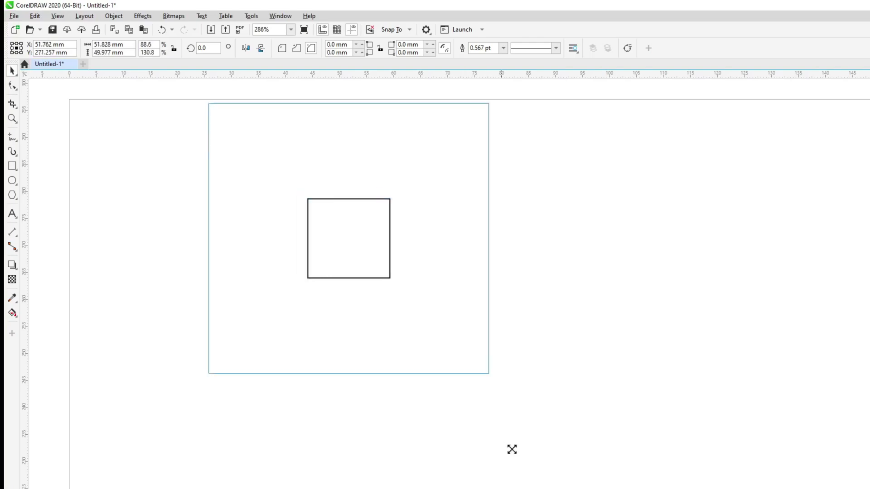
left_click_drag(461, 356, 567, 456)
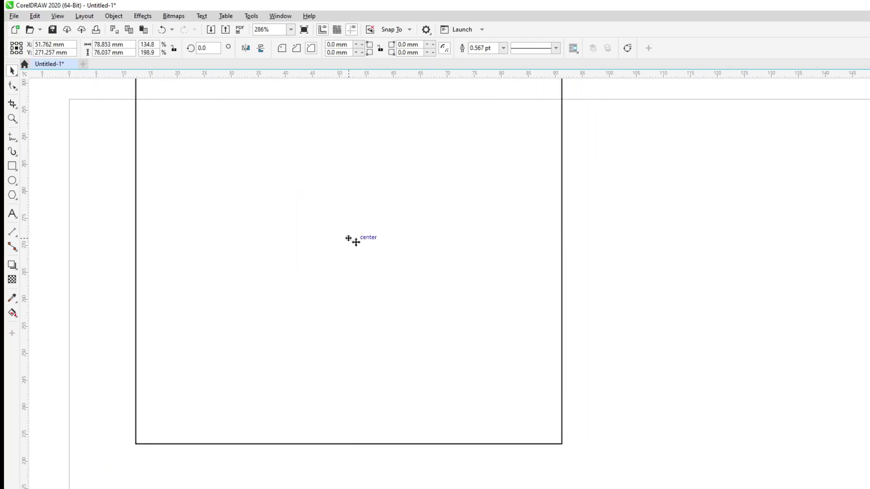
- Shrink the square to roughly 11.8 by 11.3 mm and place it at page centre
left_click_drag(348, 238, 359, 338)
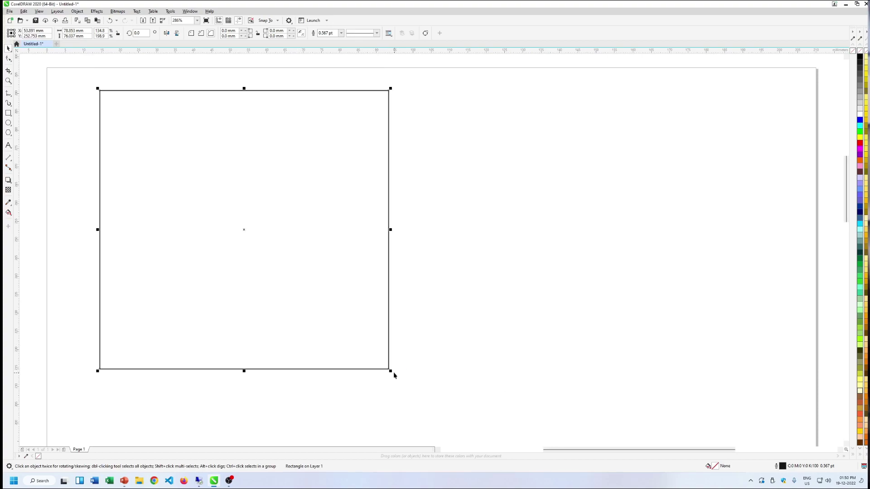
left_click_drag(391, 371, 147, 163)
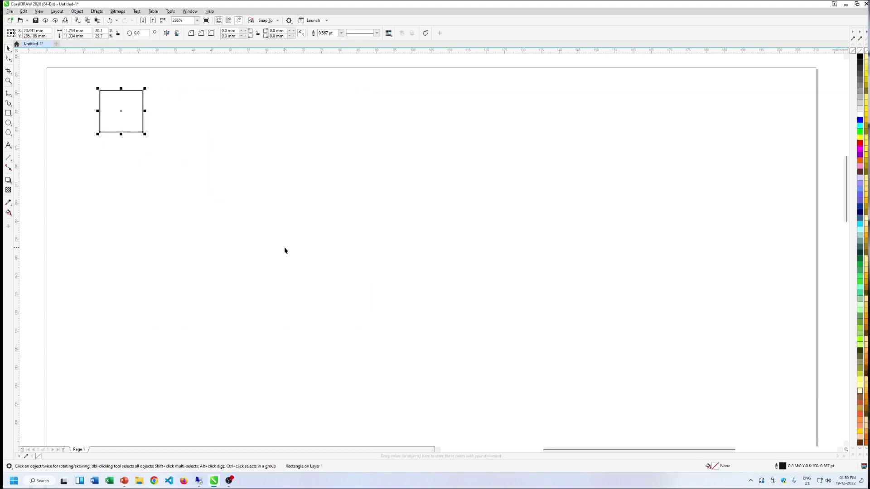
left_click_drag(119, 107, 382, 212)
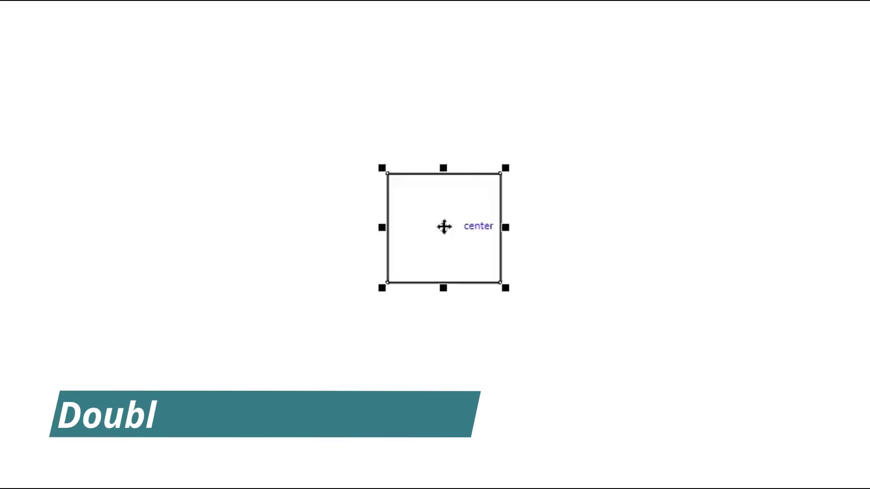
- Rotate the square into a diamond using its rotate handles, then delete it
double_click(386, 219)
double_click(446, 228)
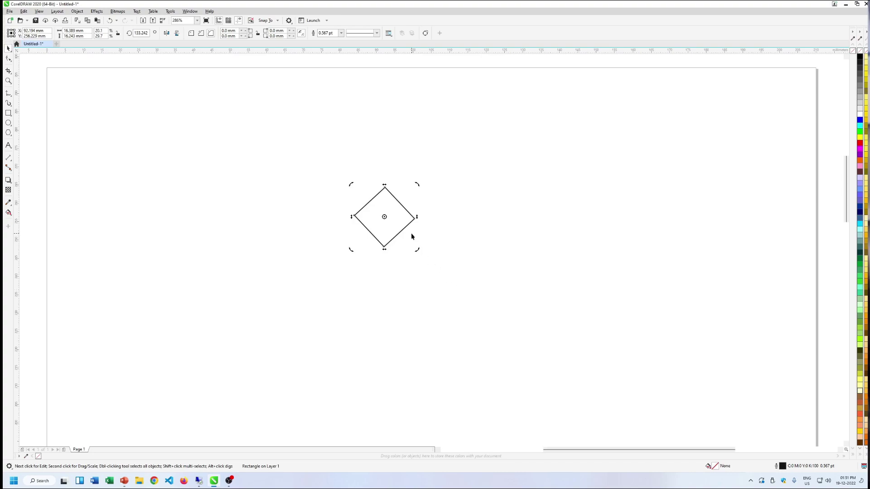
key("Delete")
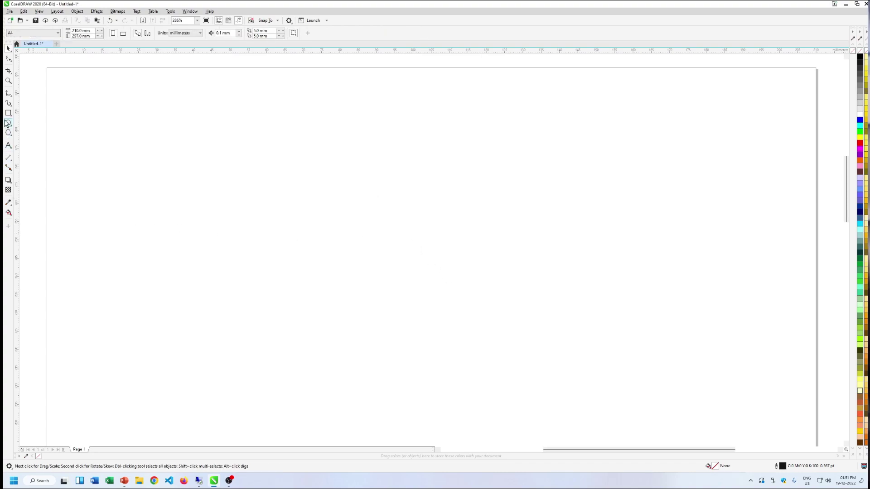
- Draw a tall ellipse and tilt it to the right with its rotate handles
left_click(7, 123)
left_click_drag(205, 113, 292, 319)
key("space")
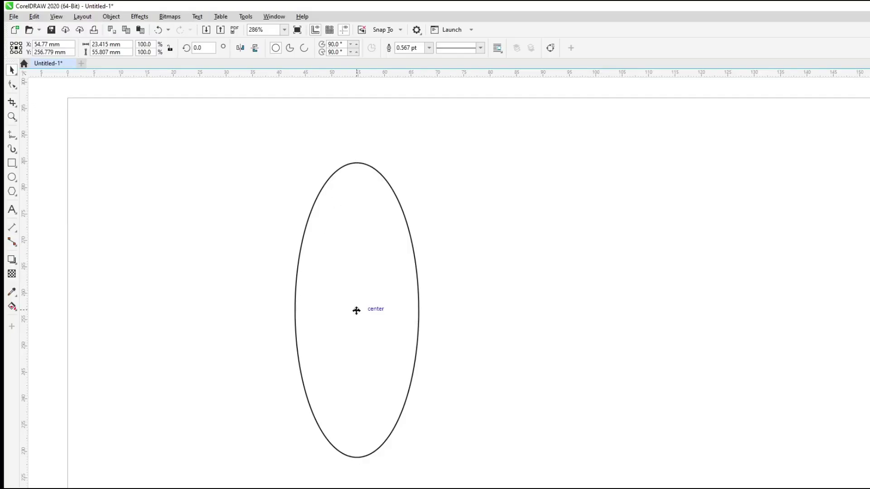
left_click(247, 214)
left_click_drag(422, 158, 508, 221)
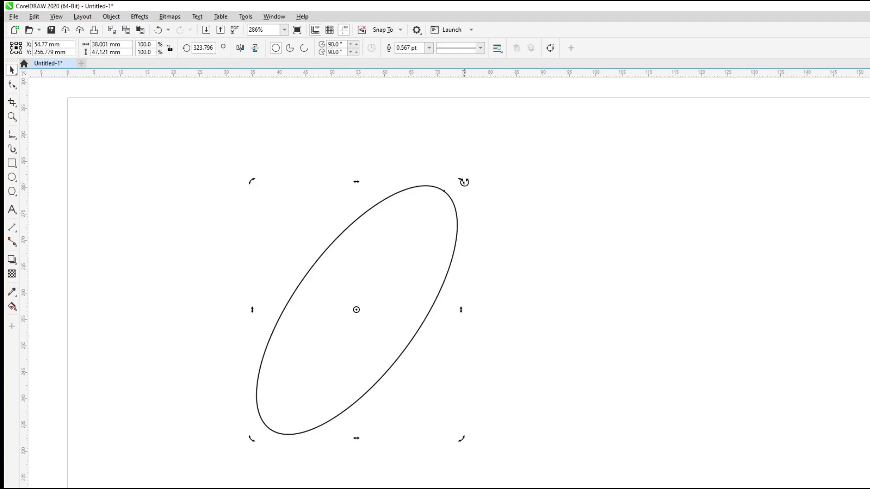
mouse_move(463, 182)
left_mouse_down()
mouse_move(503, 229)
mouse_move(523, 355)
left_mouse_up()
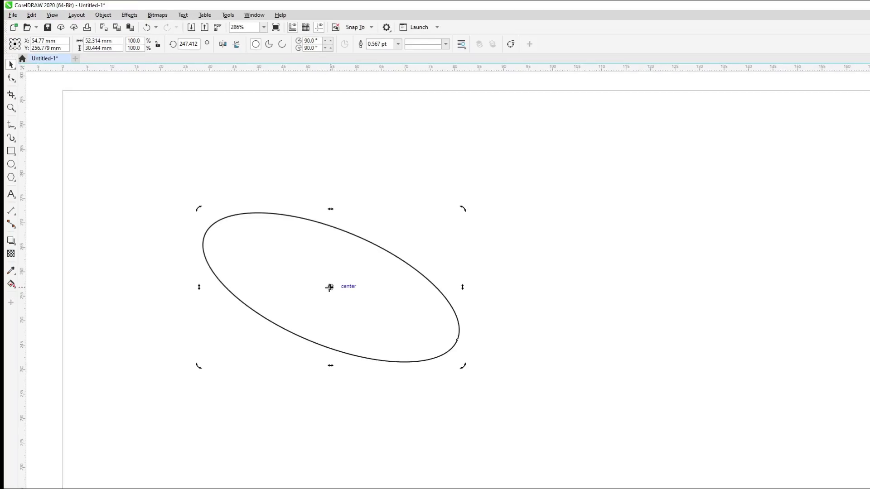
- Move the rotation pivot below-right of the ellipse and swing the ellipse around it repeatedly
mouse_move(329, 287)
left_mouse_down()
mouse_move(428, 331)
mouse_move(418, 324)
left_mouse_up()
left_click_drag(199, 208, 371, 152)
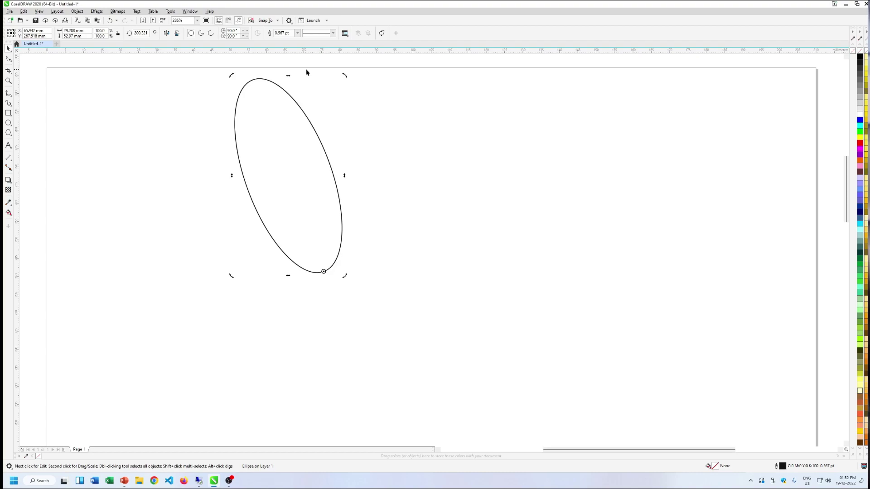
left_click_drag(344, 75, 474, 151)
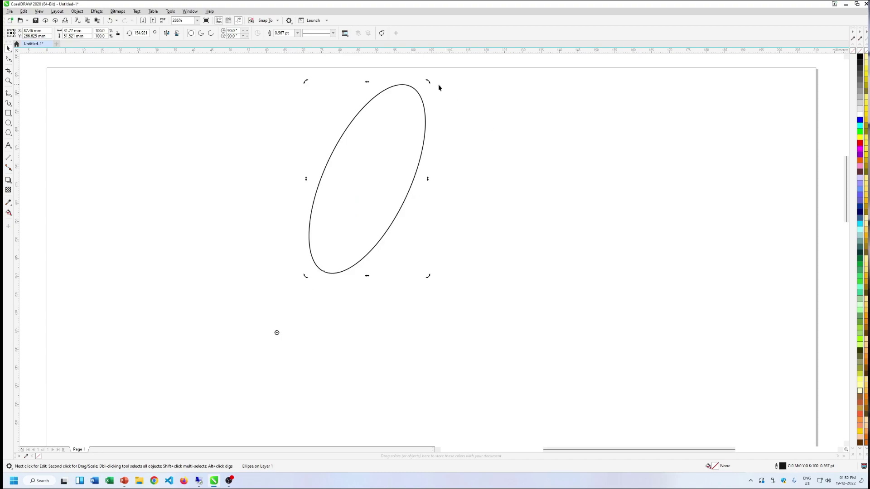
left_click_drag(430, 80, 545, 293)
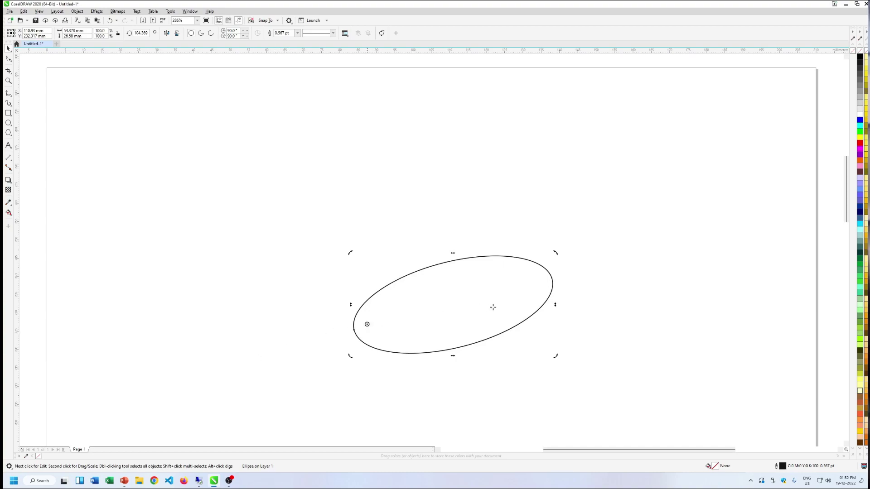
left_click_drag(556, 253, 525, 337)
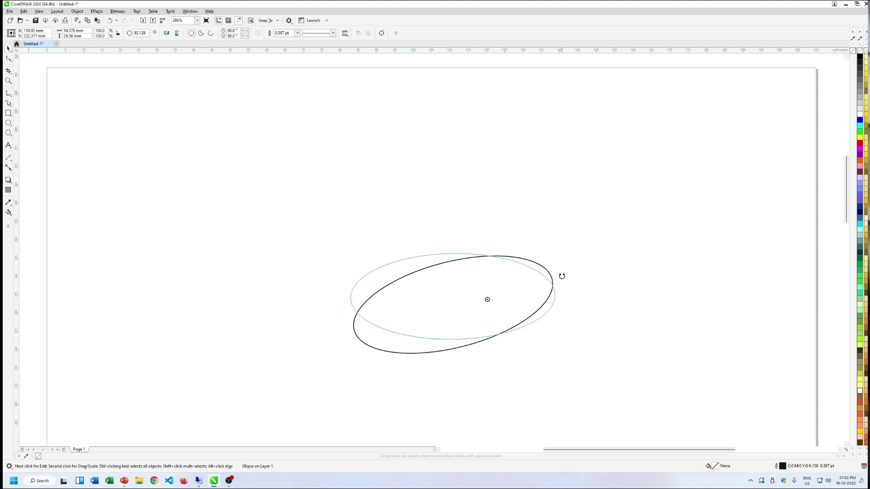
- Delete the rotated ellipse and draw a new rectangle near the top-left of the page
key("Delete")
key("F6")
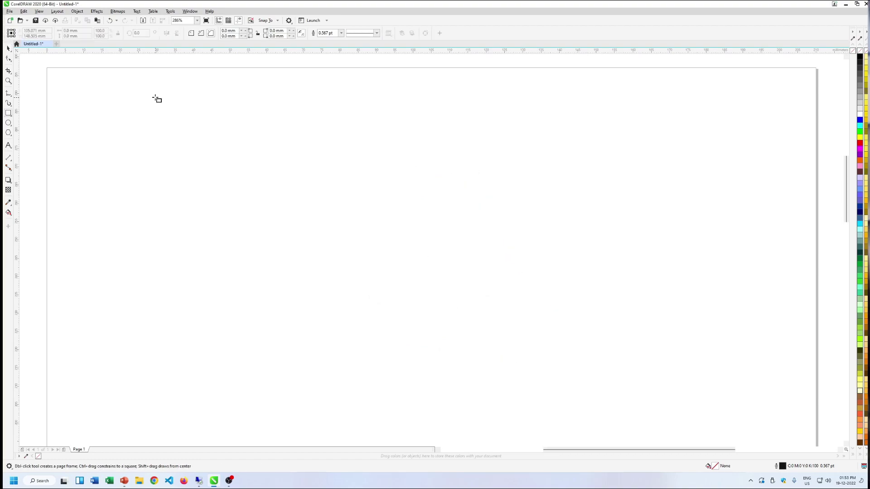
left_click_drag(143, 86, 218, 172)
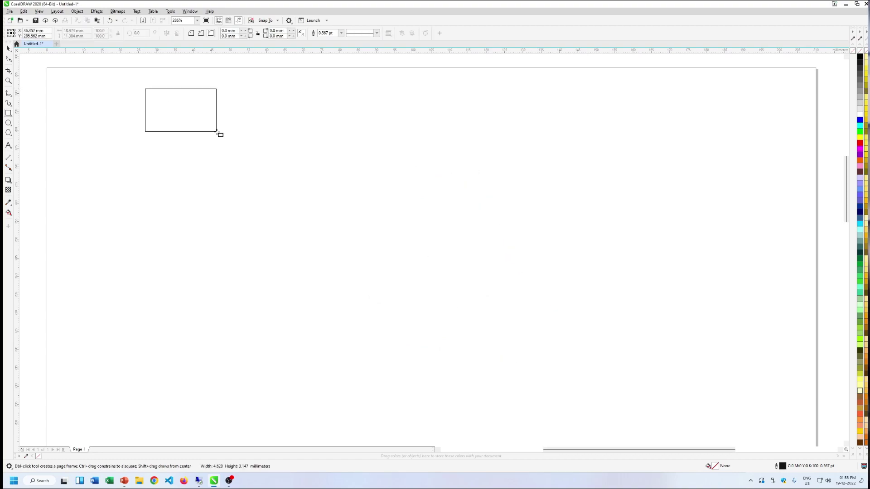
- Drag and right-click to drop six more rectangle copies across the page, making seven
left_click(8, 48)
mouse_move(181, 131)
left_mouse_down()
mouse_move(238, 151)
mouse_move(333, 133)
mouse_move(468, 135)
mouse_move(113, 126)
left_mouse_up()
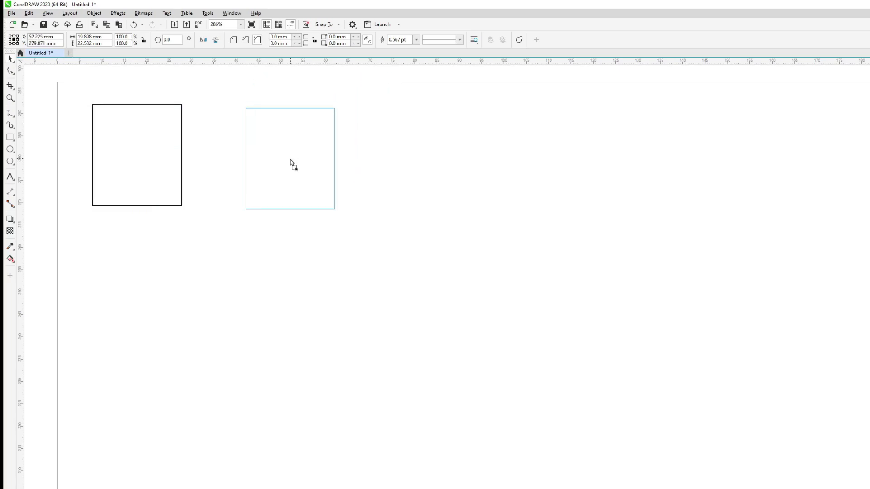
left_click_drag(114, 126, 239, 131)
mouse_move(290, 158)
left_mouse_down()
mouse_move(491, 165)
mouse_move(643, 202)
mouse_move(293, 340)
mouse_move(410, 372)
left_mouse_up()
right_click(644, 202)
right_click(293, 340)
left_click_drag(336, 306, 497, 305)
right_click(368, 301)
right_click(497, 305)
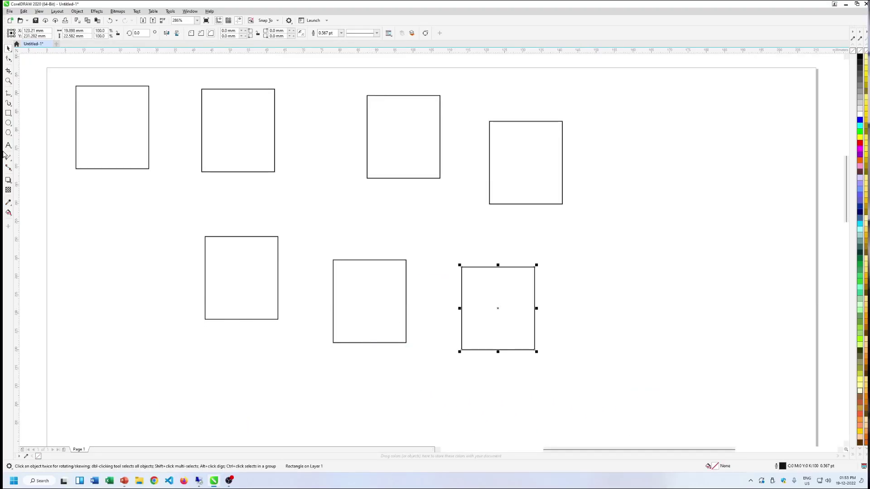
key("ctrl+a")
key("Delete")
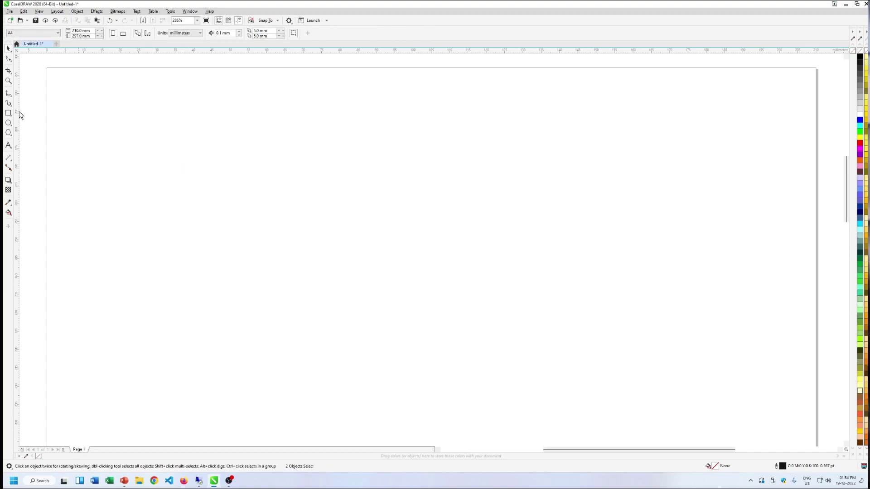
left_click(9, 113)
mouse_move(128, 121)
left_mouse_down()
mouse_move(616, 190)
mouse_move(739, 159)
left_mouse_up()
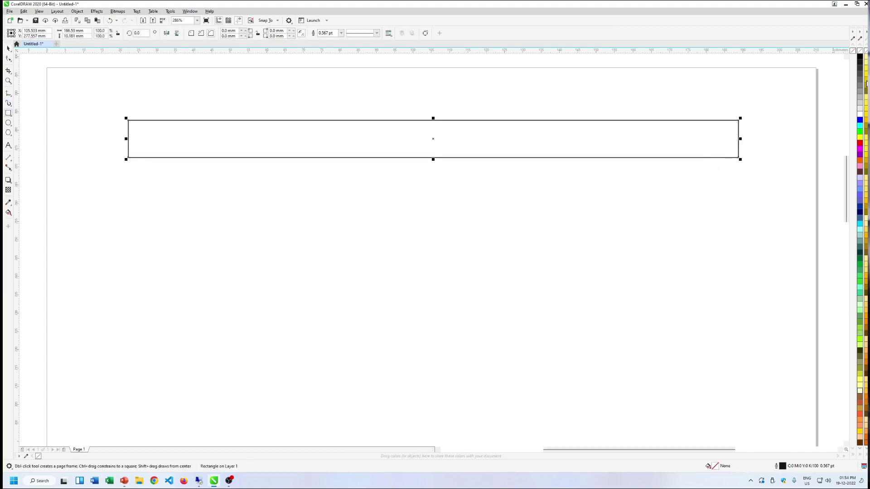
left_click(861, 57)
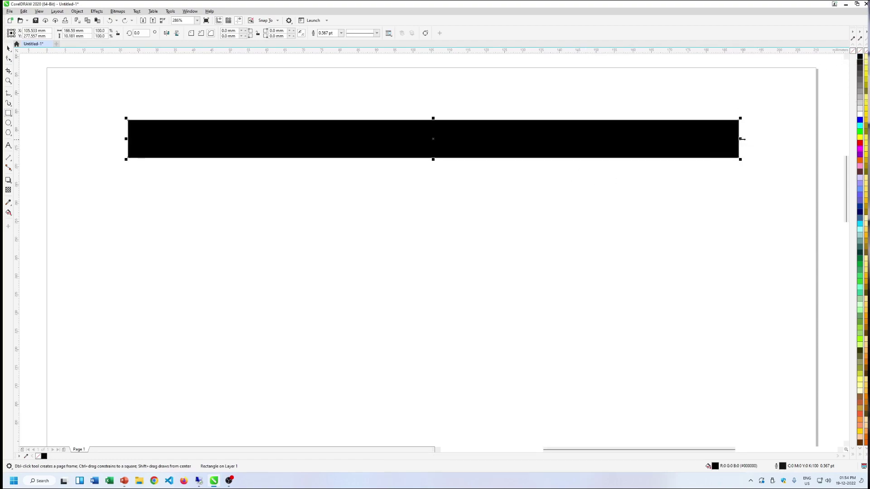
mouse_move(740, 139)
left_mouse_down()
mouse_move(727, 142)
mouse_move(736, 142)
left_mouse_up()
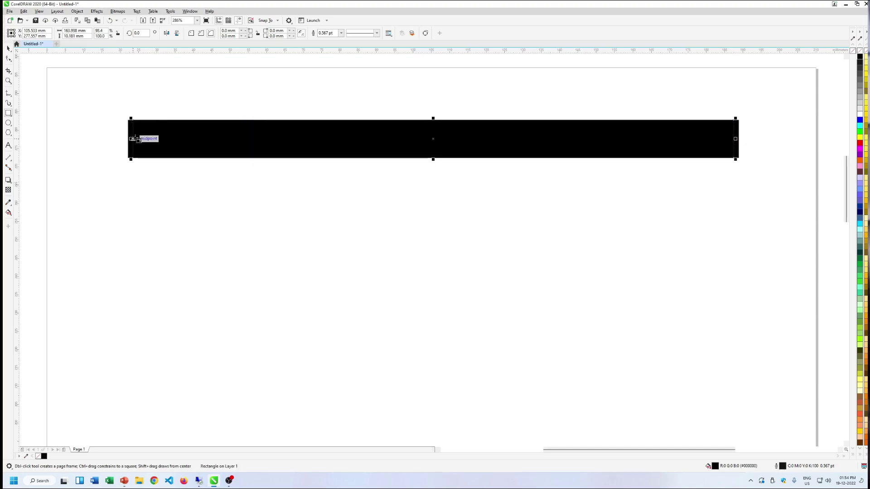
left_click(859, 115)
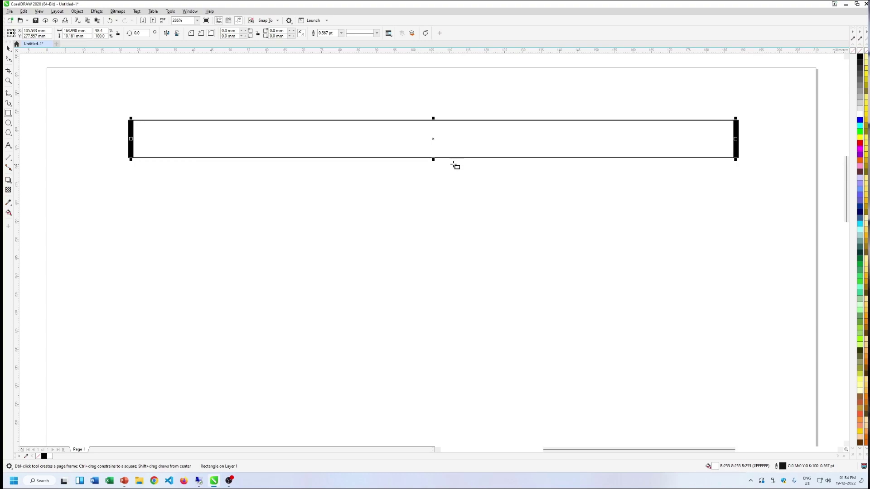
left_click_drag(434, 158, 435, 156)
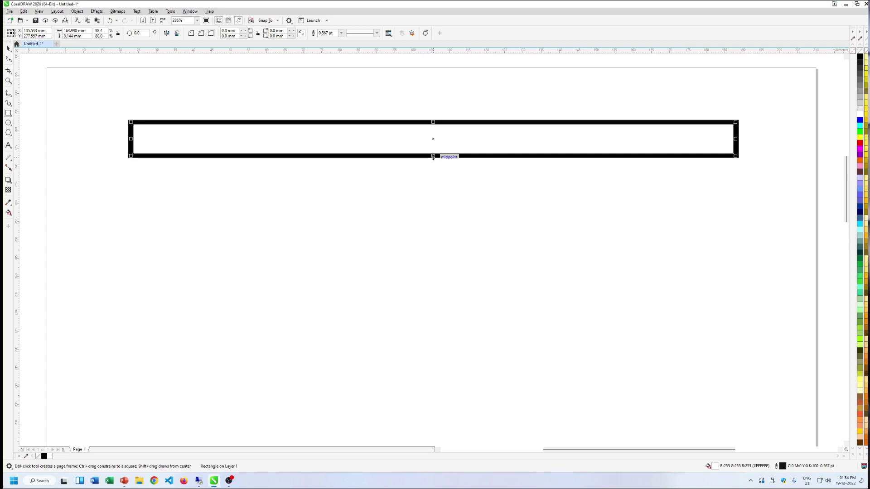
left_click_drag(433, 156, 433, 166)
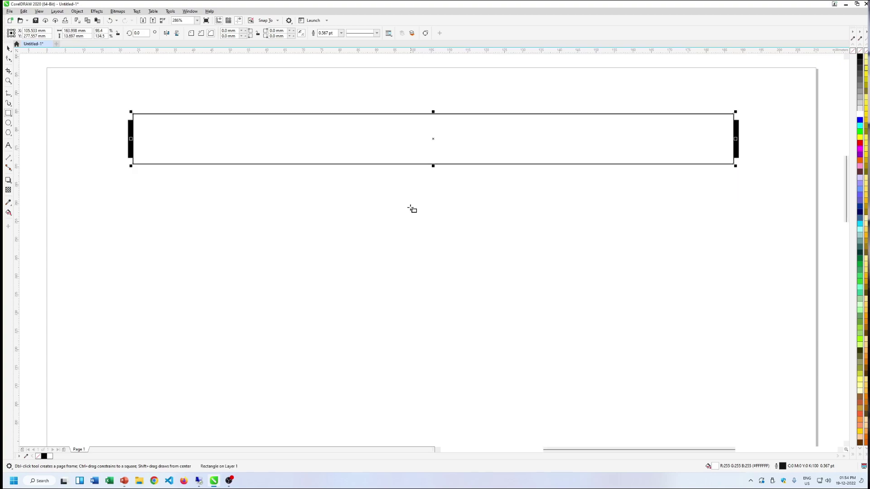
key("Escape")
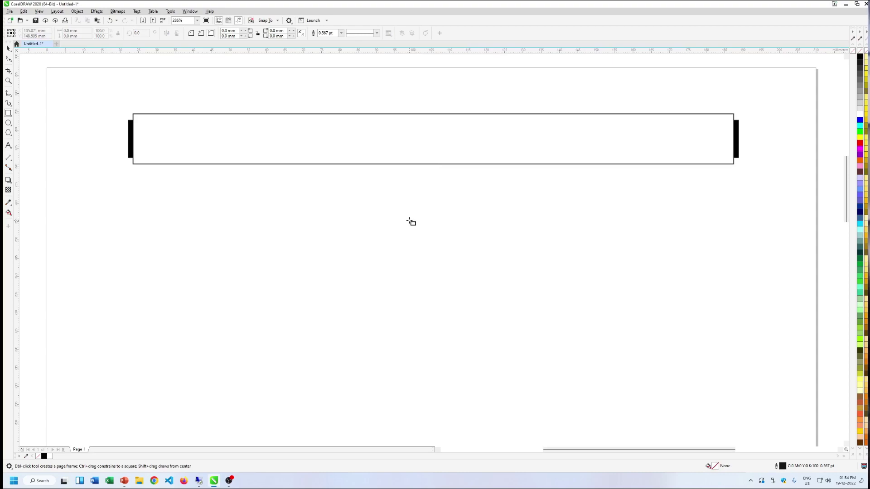
left_click(8, 48)
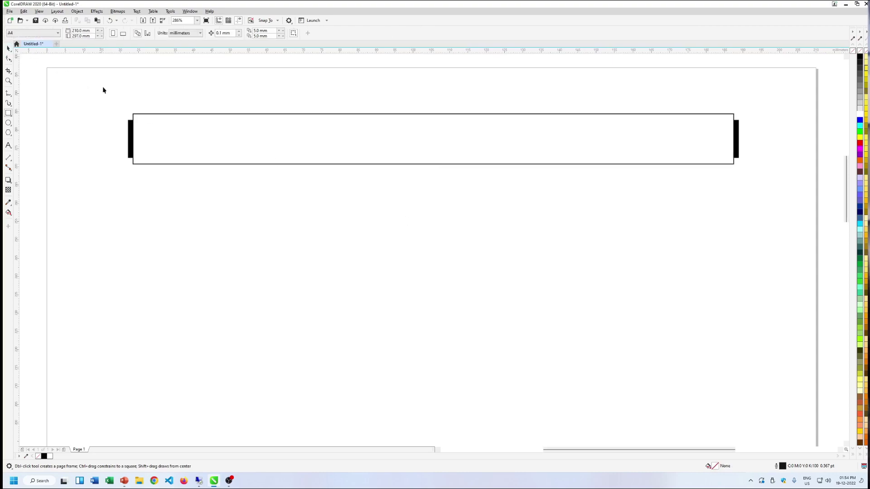
left_click_drag(119, 122, 720, 199)
- Delete the rectangles and draw a tall, narrow ellipse
key("Delete")
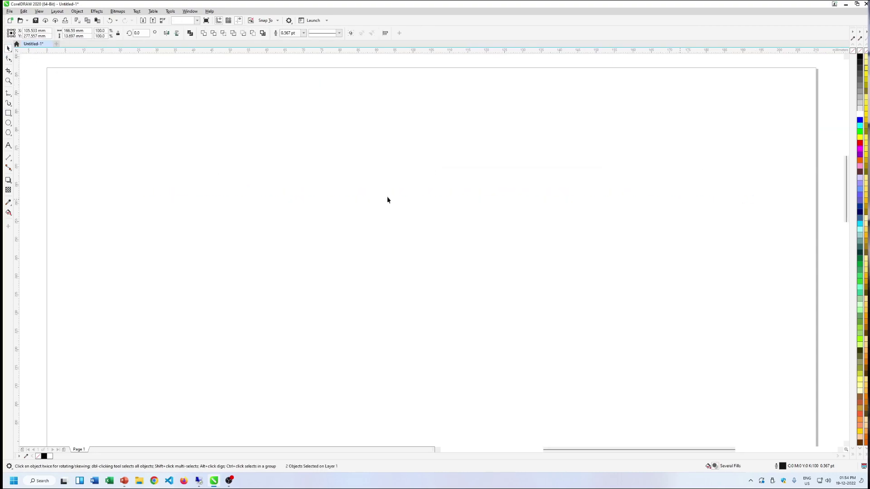
left_click(8, 123)
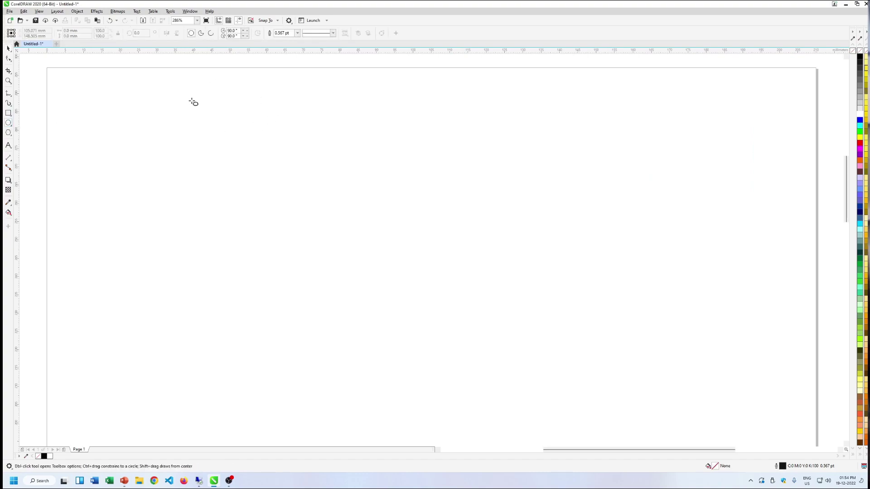
left_click_drag(204, 113, 269, 186)
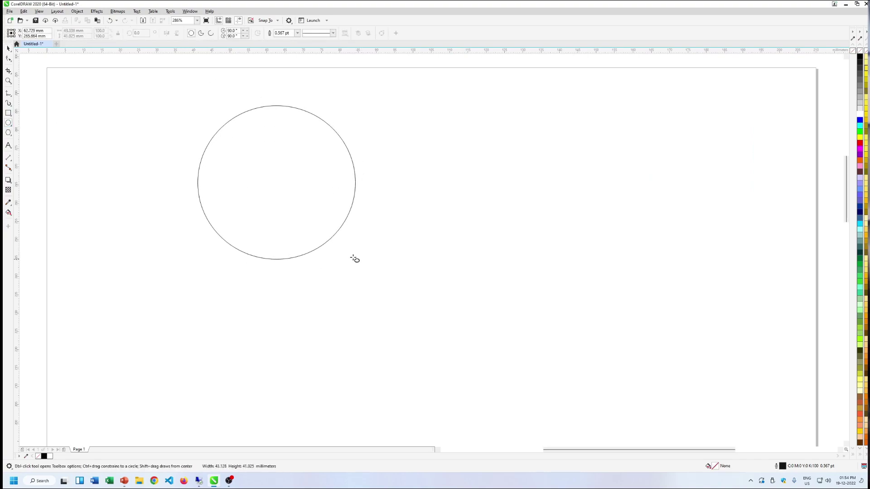
left_click_drag(271, 187, 244, 278)
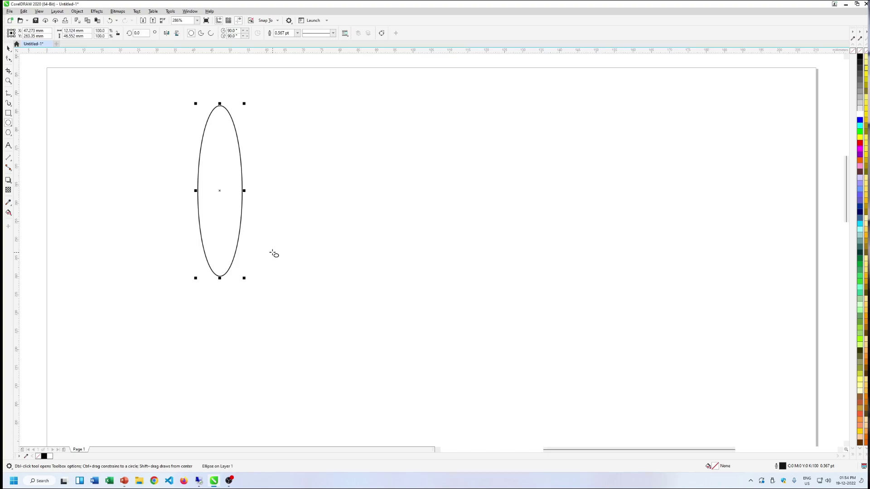
left_click(8, 49)
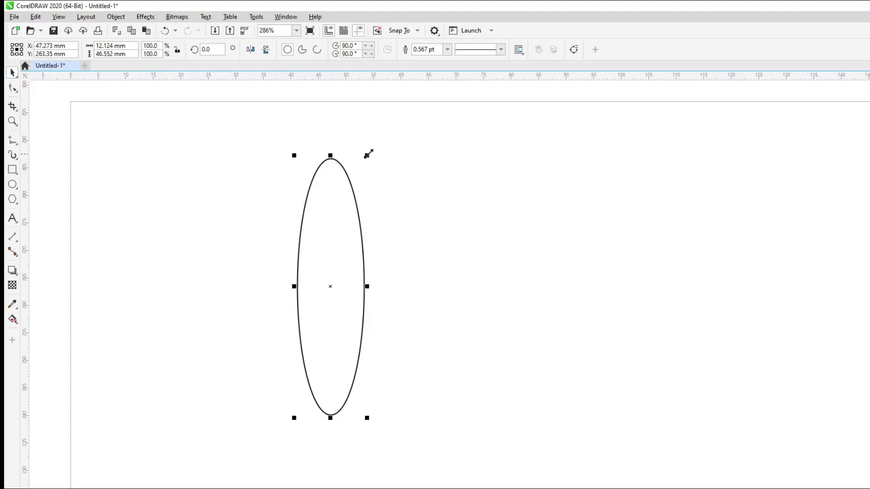
- Drop a rotated duplicate of the ellipse, then repeat it with Ctrl+D four times
left_click(329, 286)
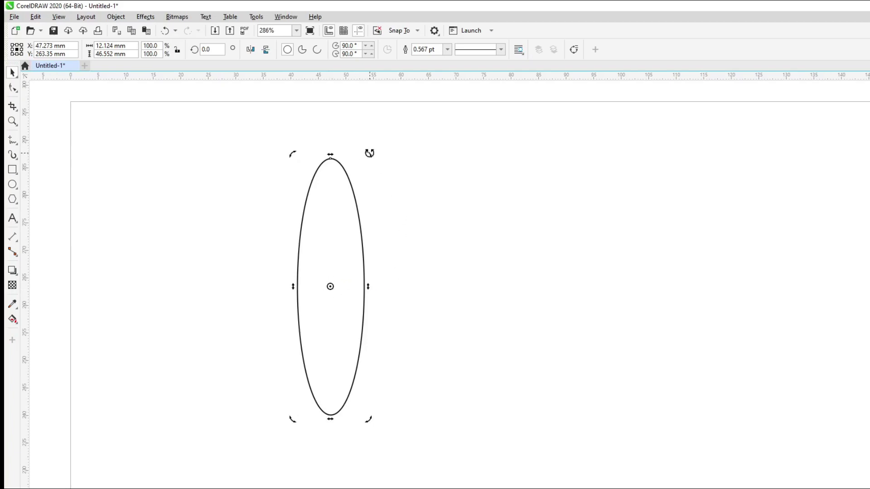
left_click_drag(370, 153, 416, 170)
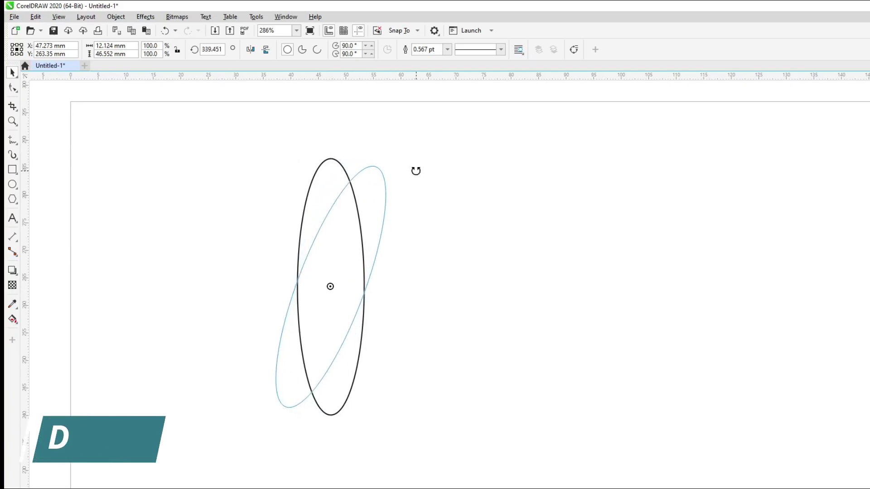
right_click(416, 171)
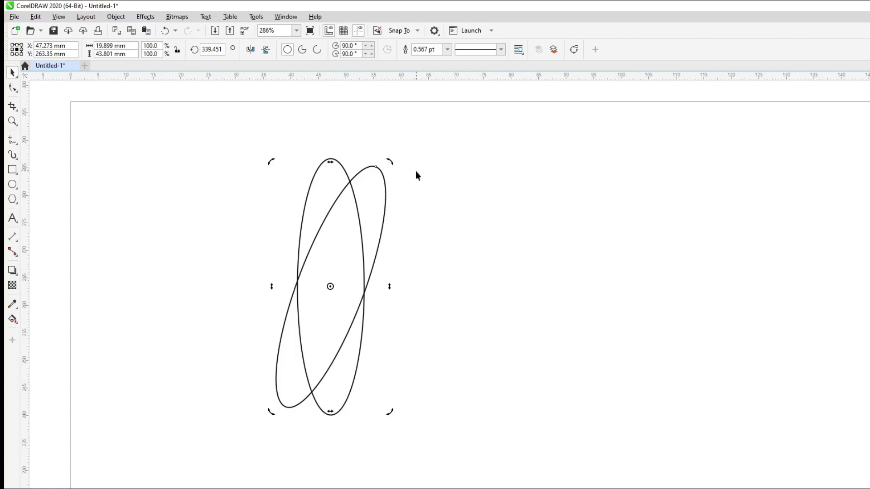
key("ctrl+d")
key("ctrl+d")
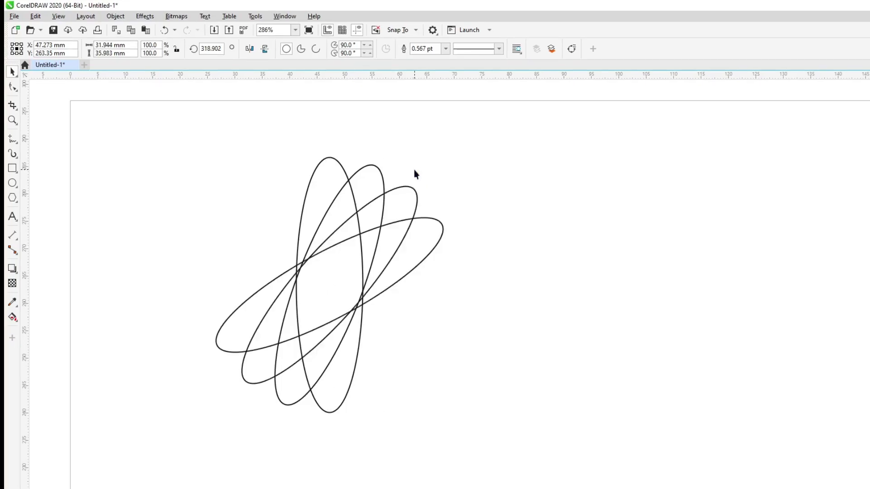
key("ctrl+d")
key("ctrl+d")
key("ctrl+d")
key("ctrl+d")
key("ctrl+d")
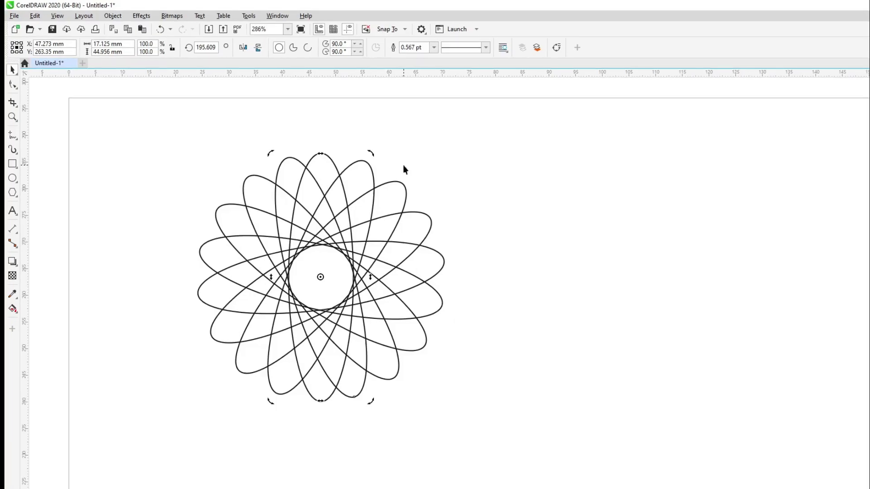
key("ctrl+d")
key("ctrl+d")
key("ctrl+d")
key("ctrl+d")
key("ctrl+d")
key("ctrl+d")
key("ctrl+d")
key("ctrl+d")
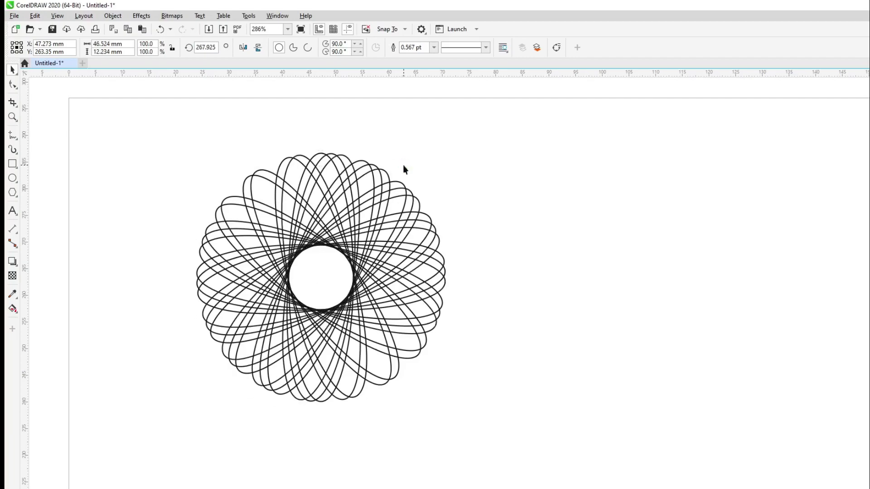
key("ctrl+d")
key("ctrl+d")
key("ctrl+d")
key("ctrl+d")
key("ctrl+d")
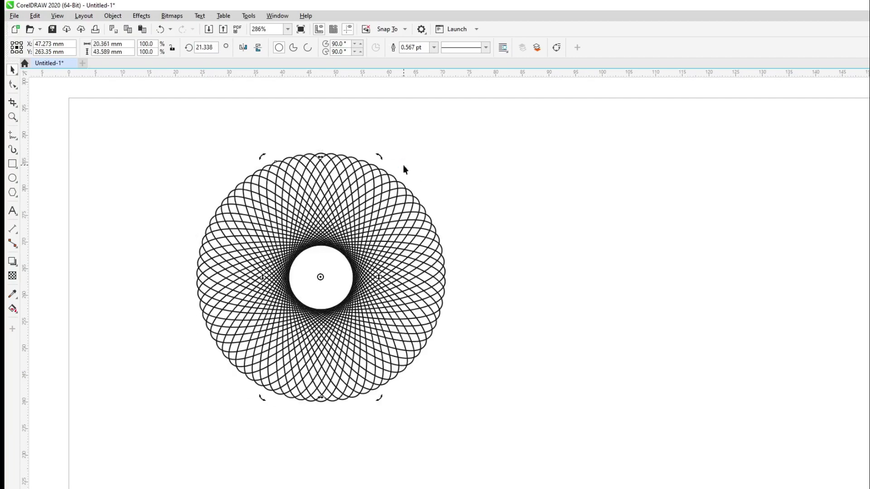